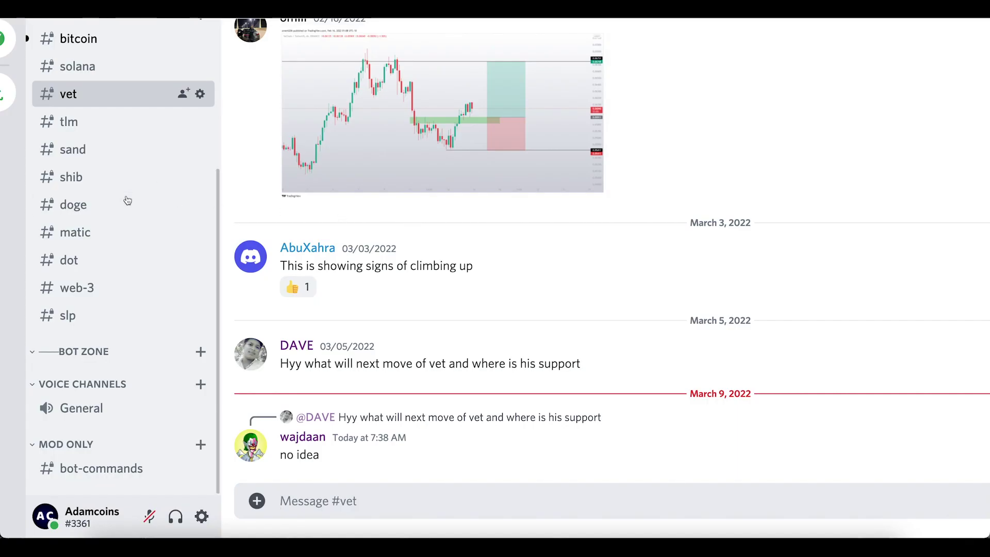
# Scroll up the Discord channel list and open #solana to read its recent messages.
pyautogui.scroll(2, 125, 196)
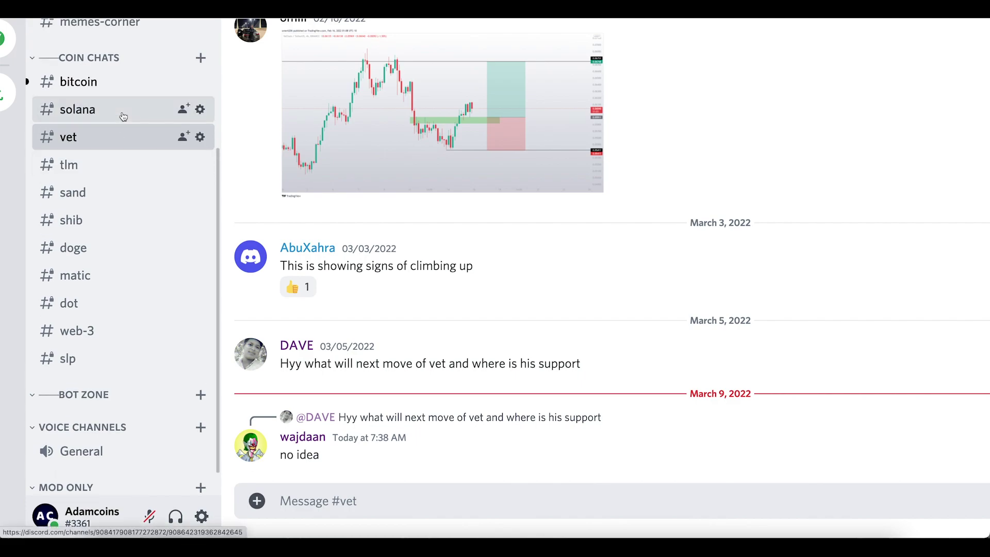
pyautogui.click(124, 112)
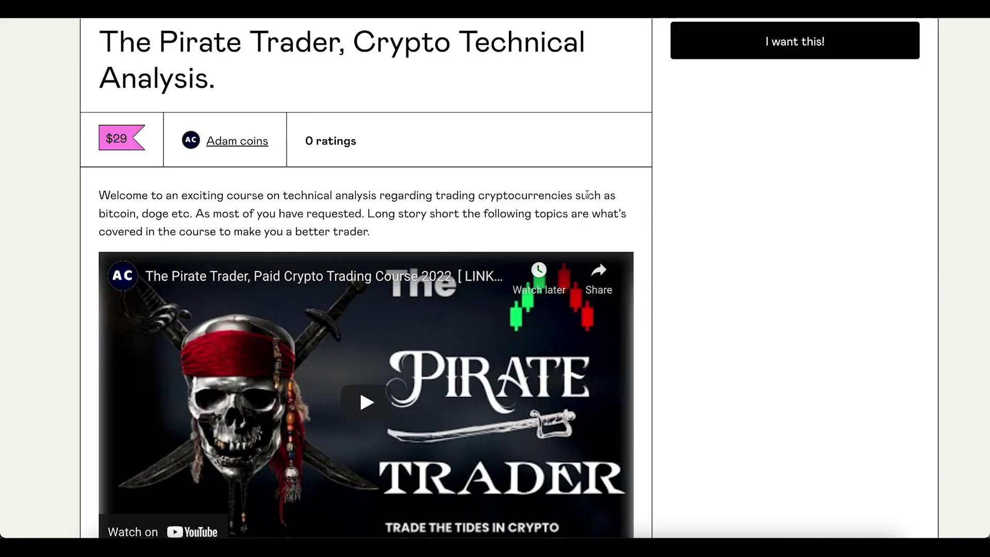
pyautogui.scroll(-3, 586, 195)
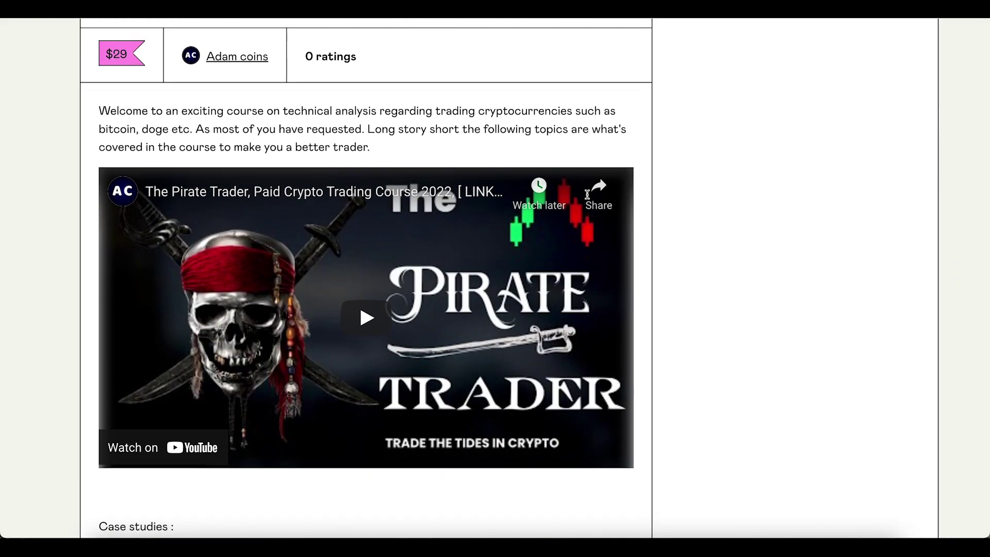
pyautogui.moveTo(100, 110); pyautogui.dragTo(485, 163)
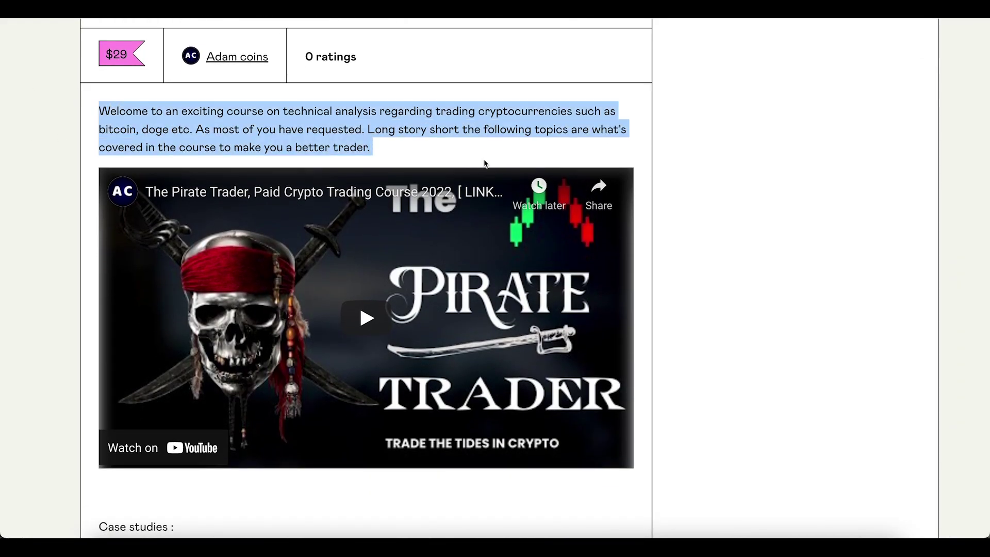
pyautogui.click(504, 155)
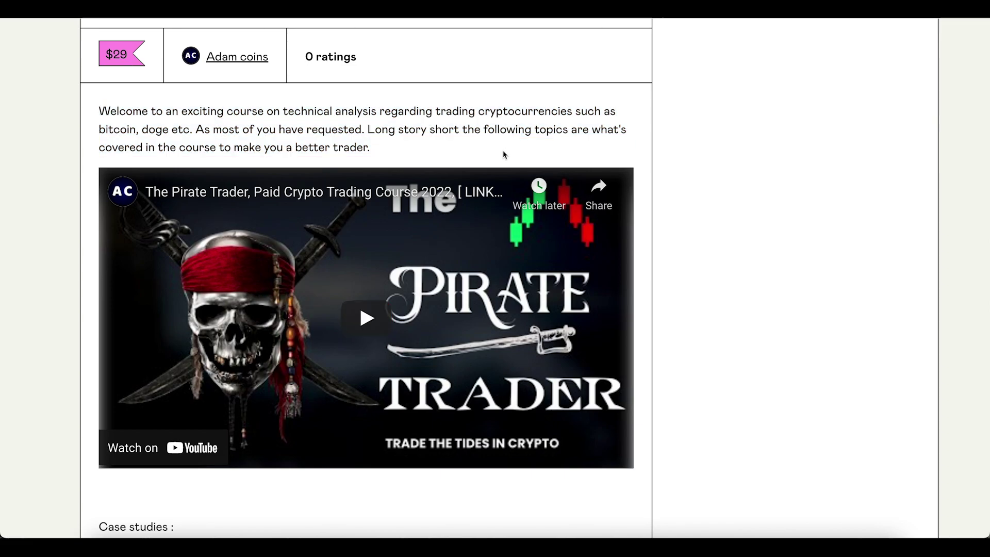
pyautogui.scroll(-2, 504, 155)
pyautogui.scroll(12, 504, 155)
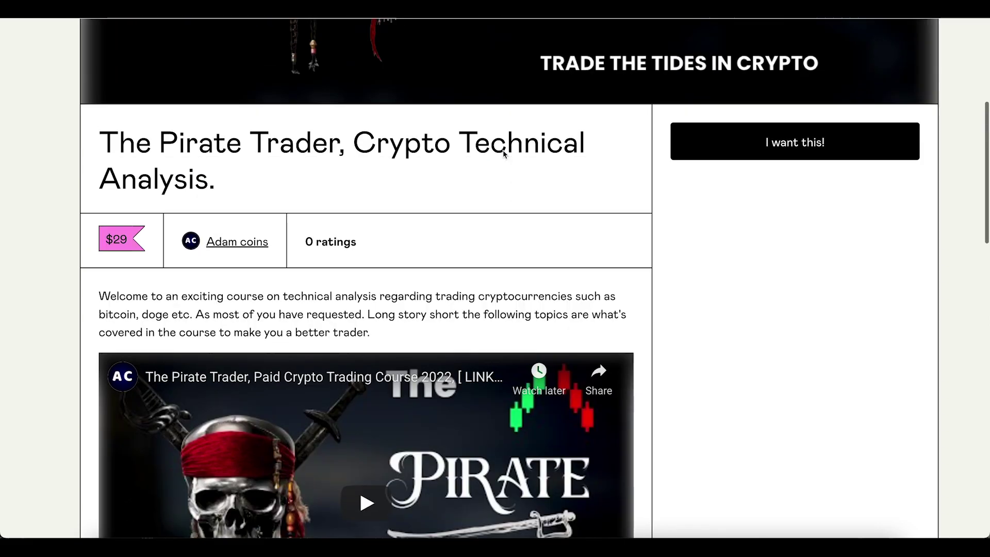
pyautogui.scroll(-9, 503, 154)
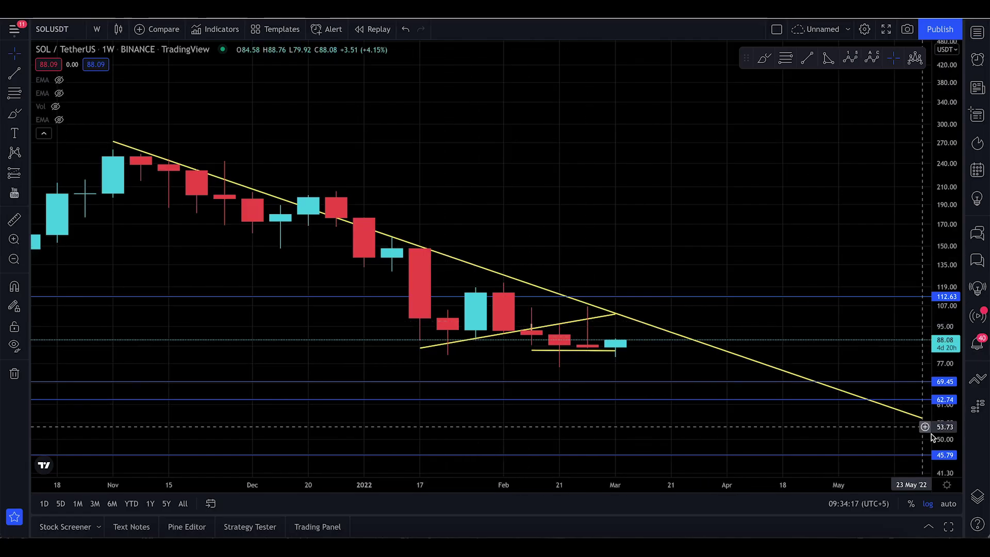
# Zoom in and pan the weekly SOL/USDT chart to widen and centre the latest candles.
pyautogui.scroll(5, 637, 366)
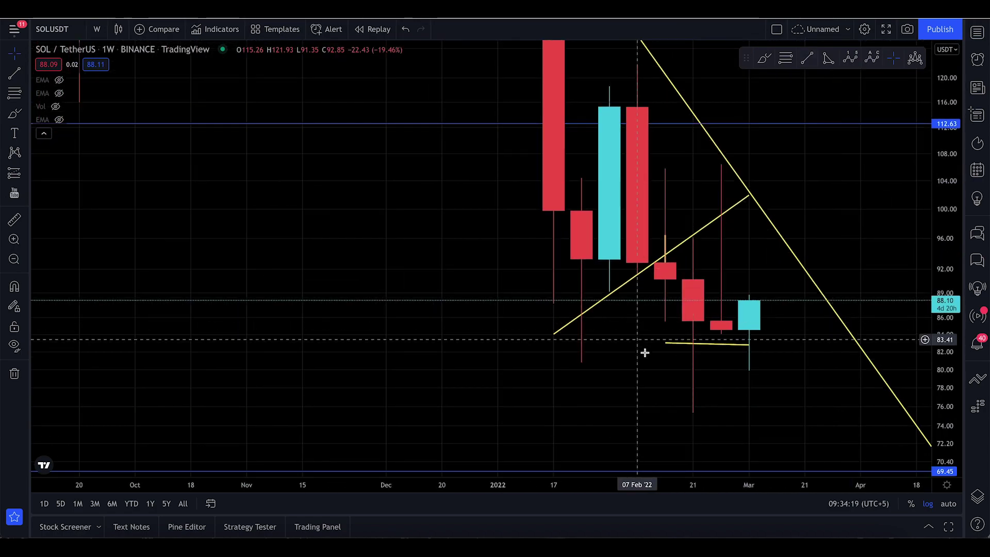
pyautogui.moveTo(643, 351); pyautogui.dragTo(473, 316)
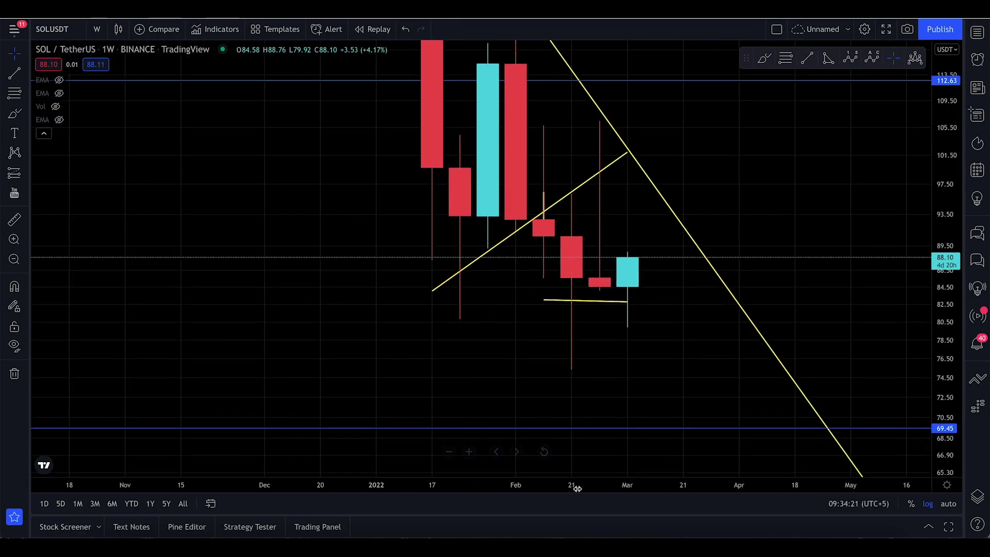
pyautogui.moveTo(577, 488); pyautogui.dragTo(325, 473)
pyautogui.moveTo(459, 325); pyautogui.dragTo(553, 324)
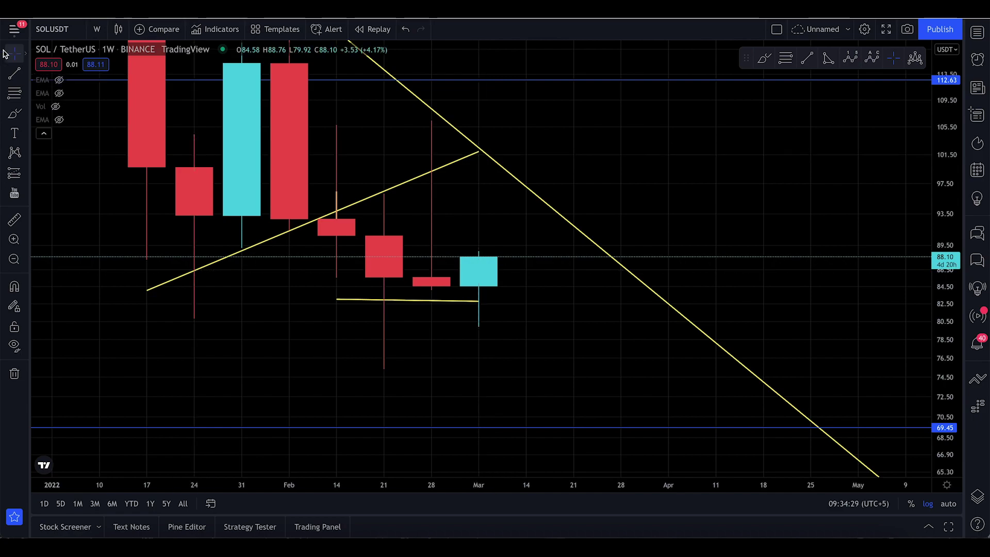
# Draw and undo a trial upward Brush arrow on the weekly chart, then show the interval list.
pyautogui.click(14, 114)
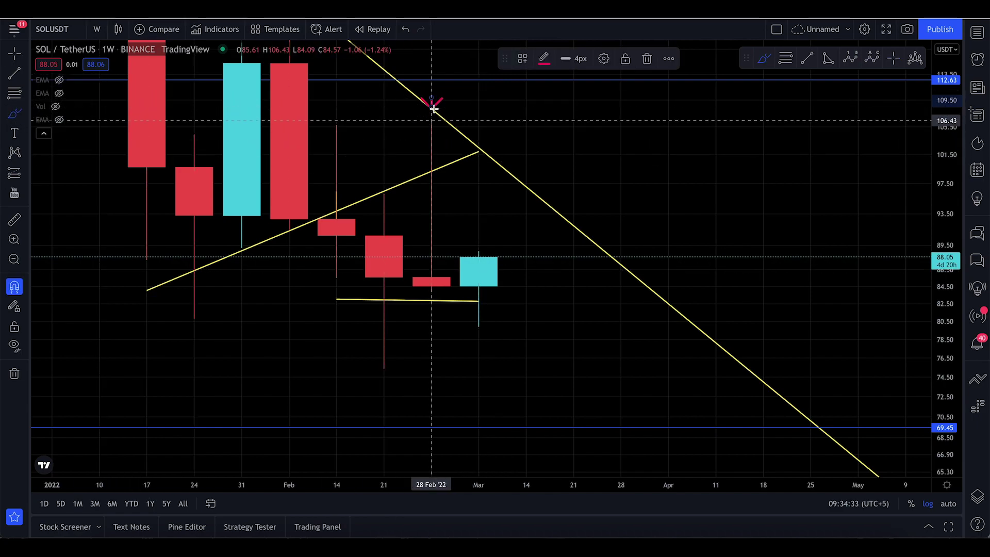
pyautogui.hotkey('ctrl', 'z')
pyautogui.moveTo(480, 266); pyautogui.dragTo(491, 167)
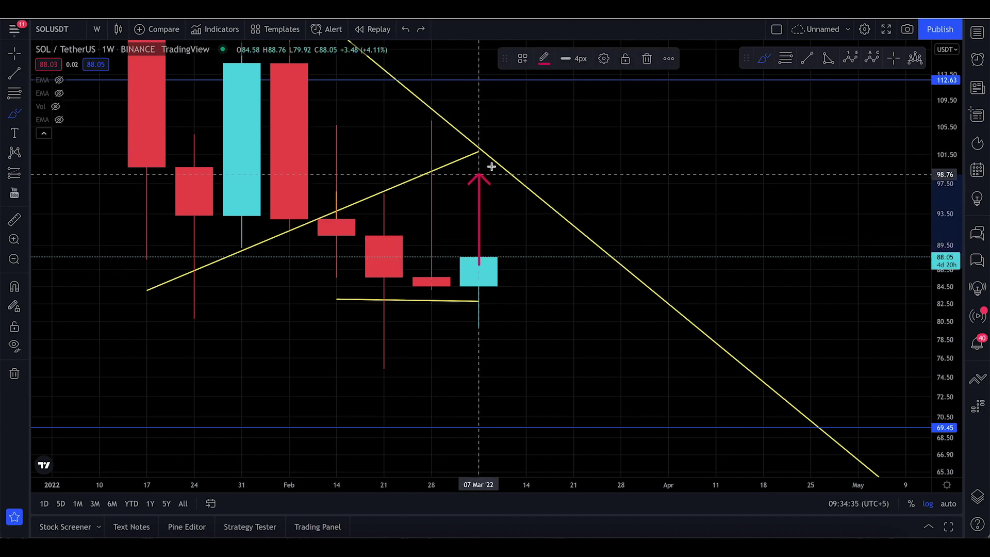
pyautogui.hotkey('ctrl', 'z')
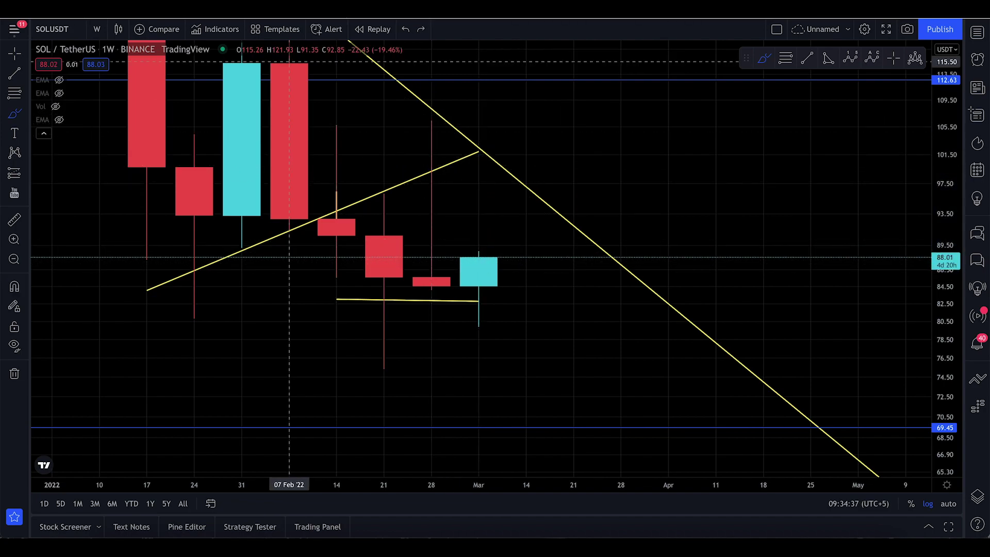
pyautogui.click(97, 29)
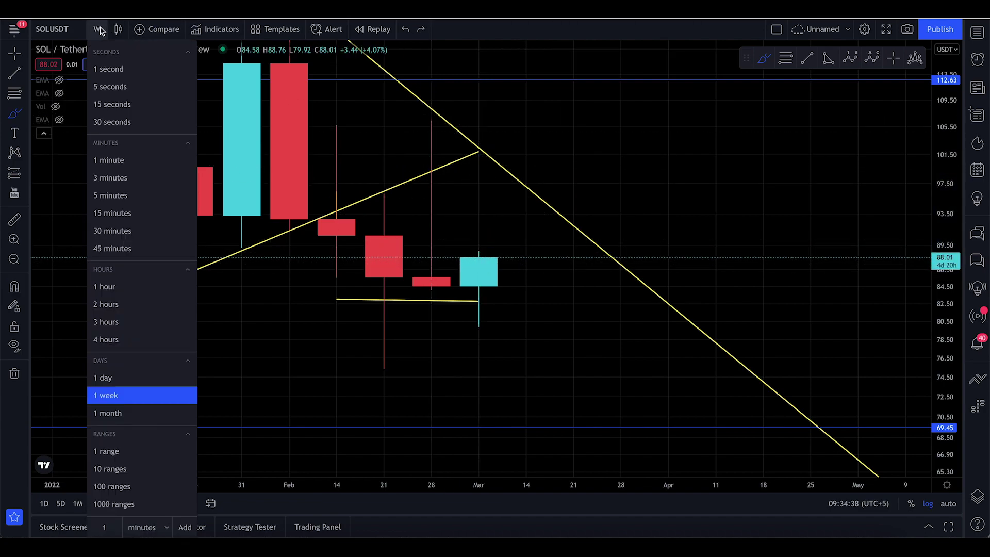
# Switch SOL/USDT to 1-day candles, zoom out, and sketch then delete three trial marks near support.
pyautogui.click(129, 378)
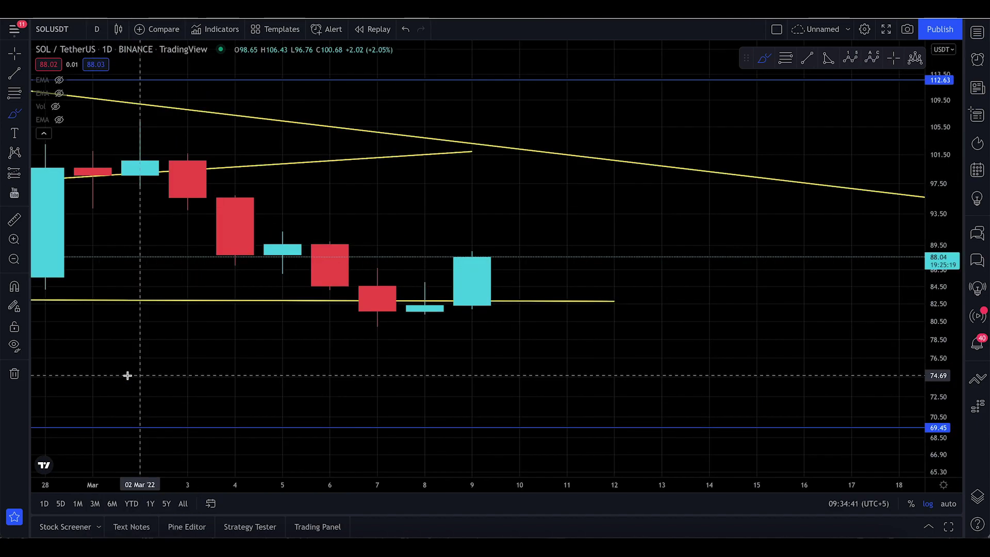
pyautogui.scroll(-3, 632, 467)
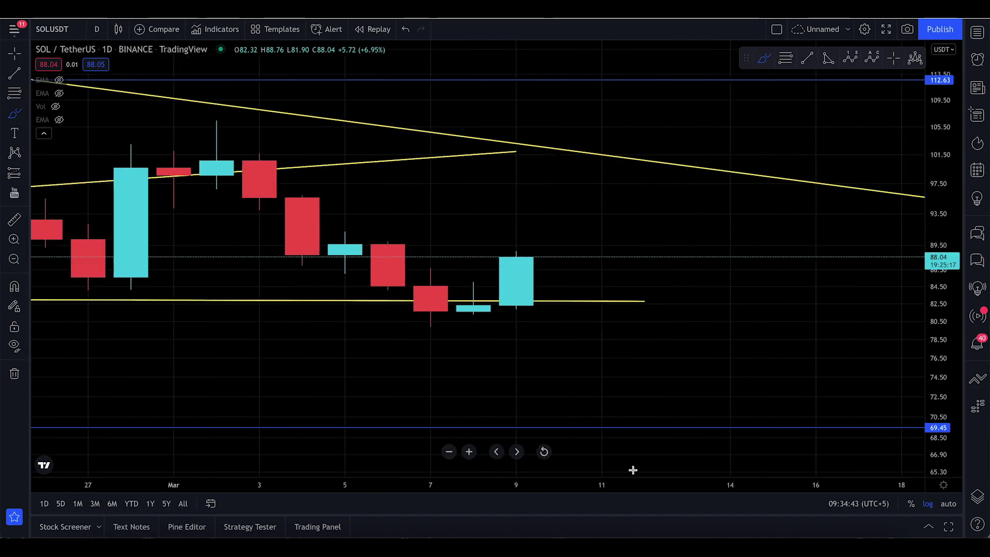
pyautogui.moveTo(706, 379); pyautogui.dragTo(620, 380)
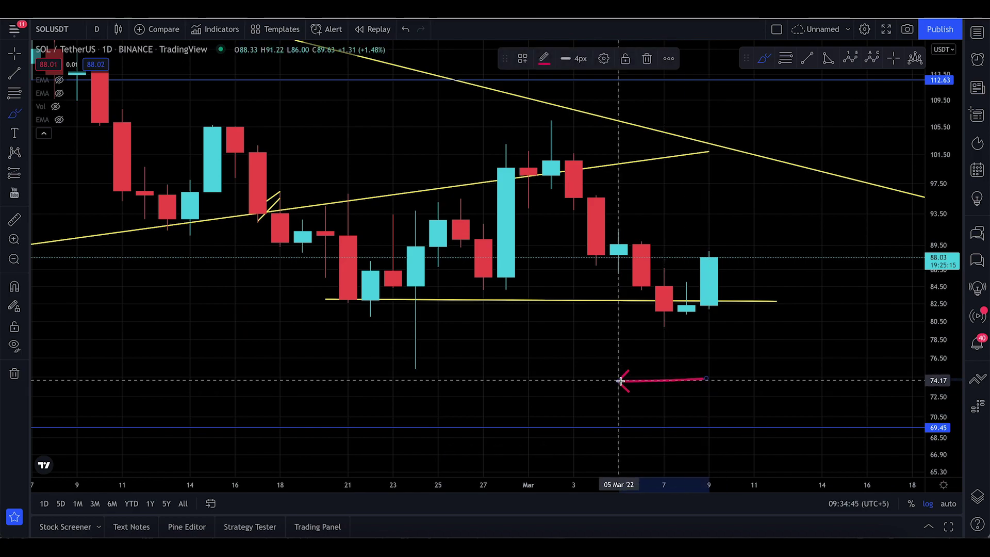
pyautogui.press('Delete')
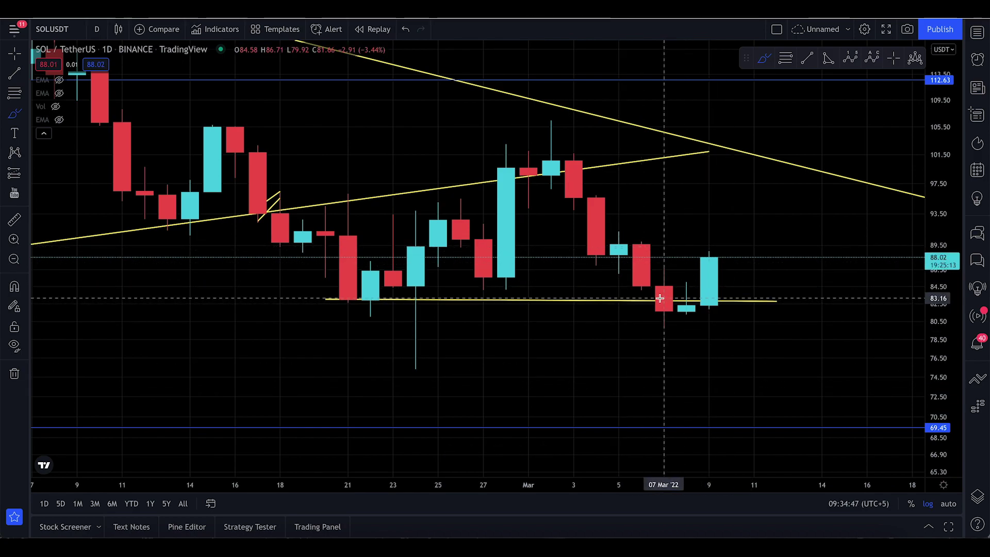
pyautogui.moveTo(642, 299)
pyautogui.mouseDown()
pyautogui.moveTo(665, 260)
pyautogui.moveTo(754, 292)
pyautogui.moveTo(698, 349)
pyautogui.moveTo(658, 327)
pyautogui.moveTo(661, 298)
pyautogui.mouseUp()
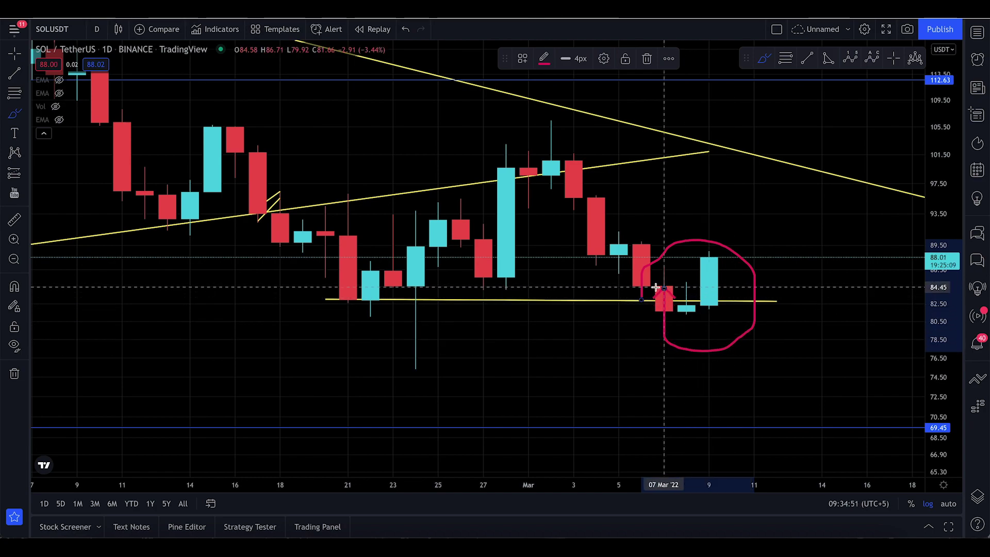
pyautogui.press('Delete')
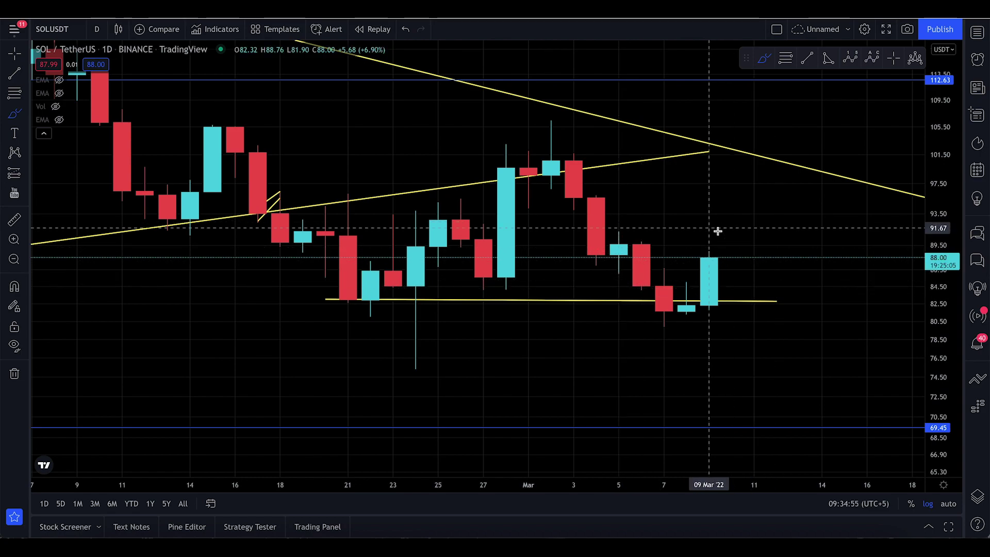
pyautogui.moveTo(717, 231); pyautogui.dragTo(713, 230)
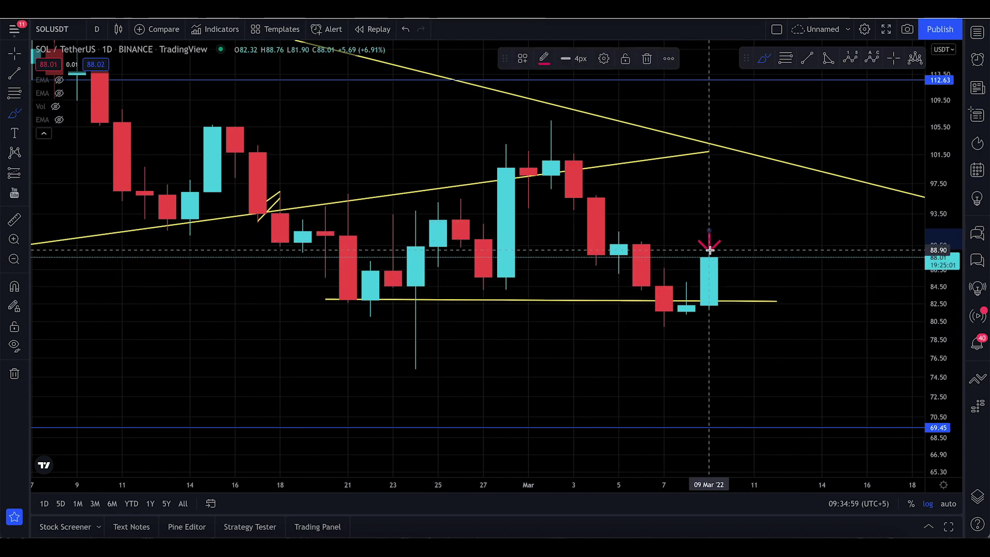
pyautogui.press('Delete')
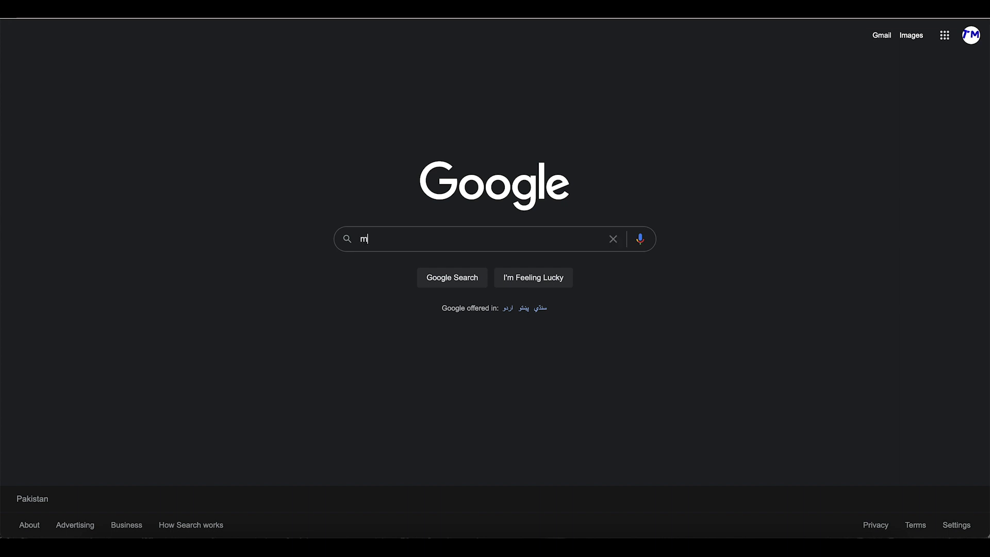
# Search Google Images for 'morning star candlestick' and enlarge the dailyfx Doji Morning Star preview.
pyautogui.write('r')
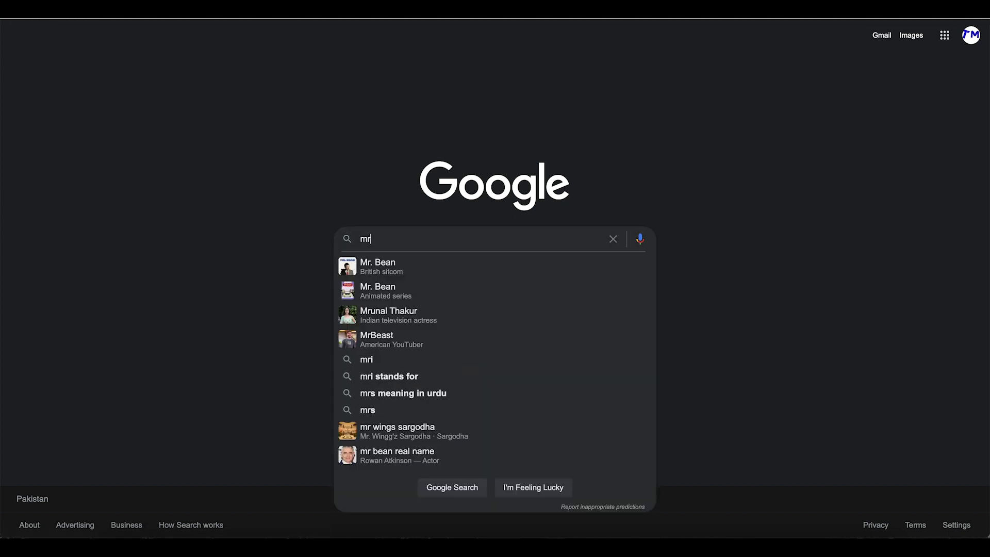
pyautogui.write('orning star candlestick')
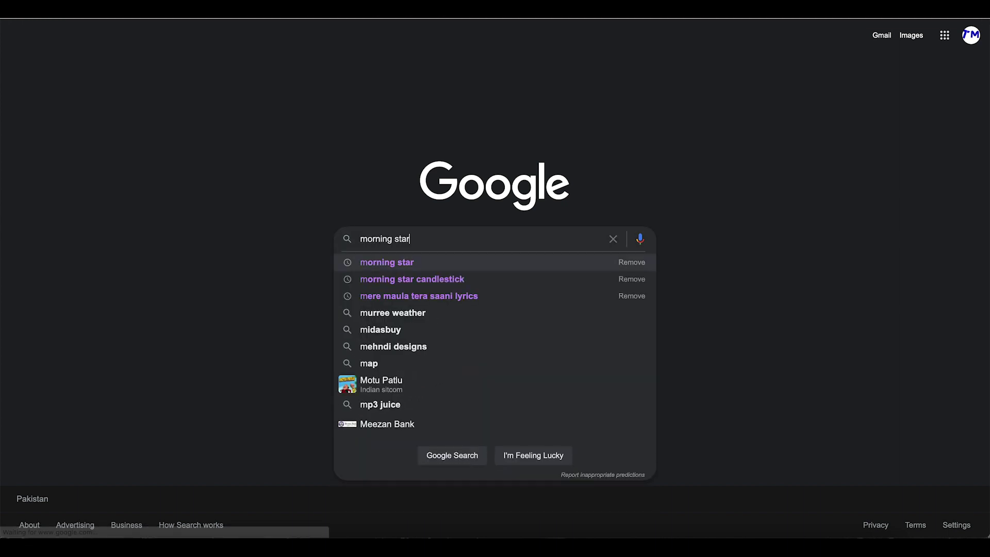
pyautogui.press('Return')
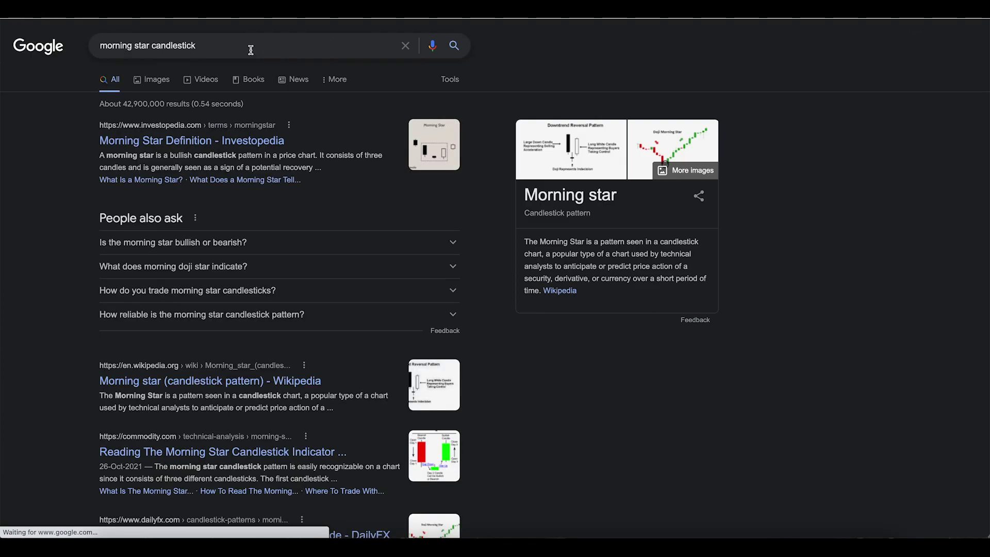
pyautogui.click(166, 80)
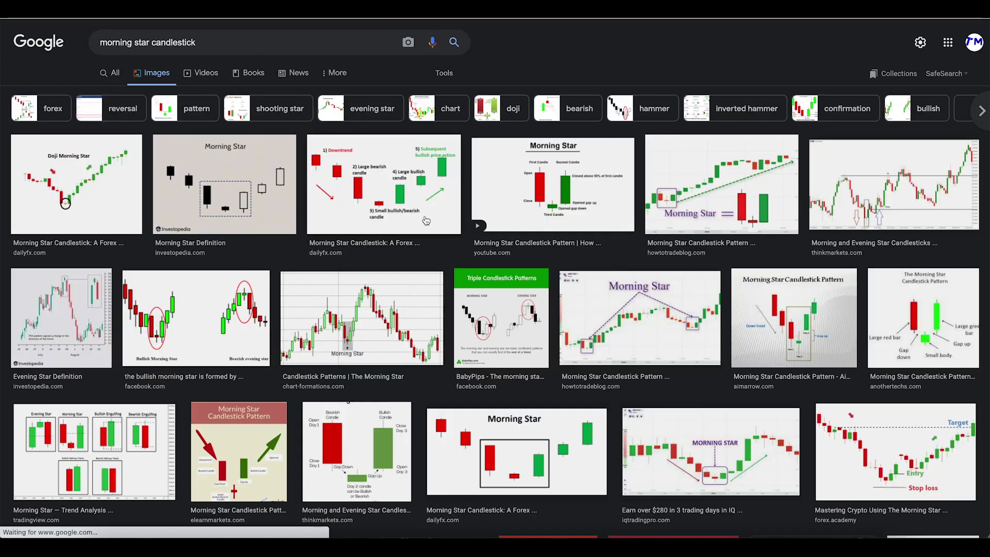
pyautogui.click(83, 216)
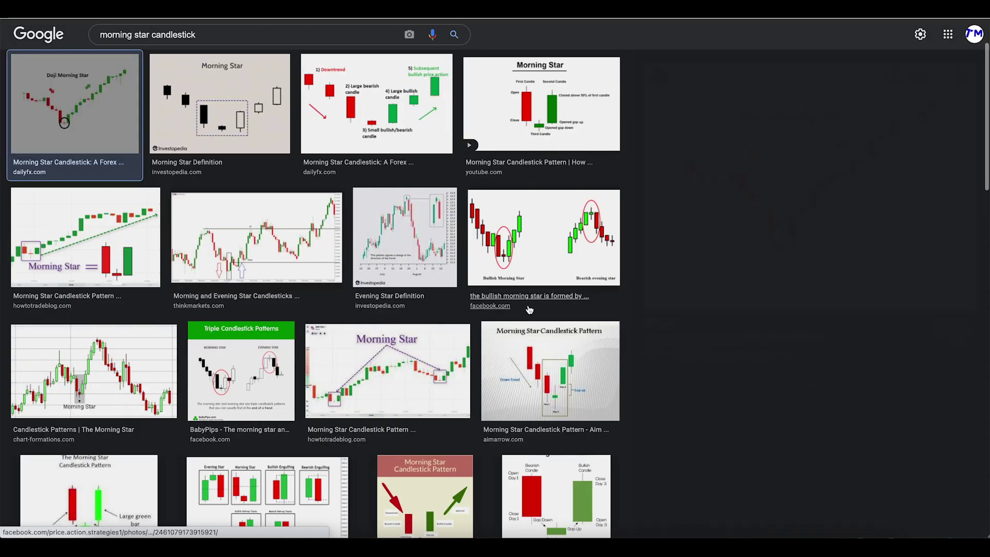
pyautogui.scroll(10, 932, 222)
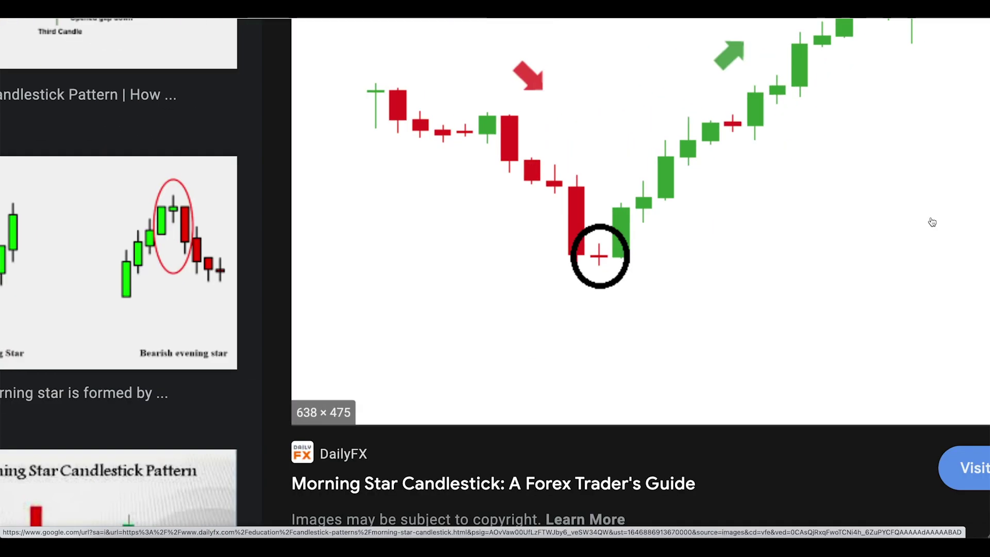
pyautogui.scroll(2, 932, 222)
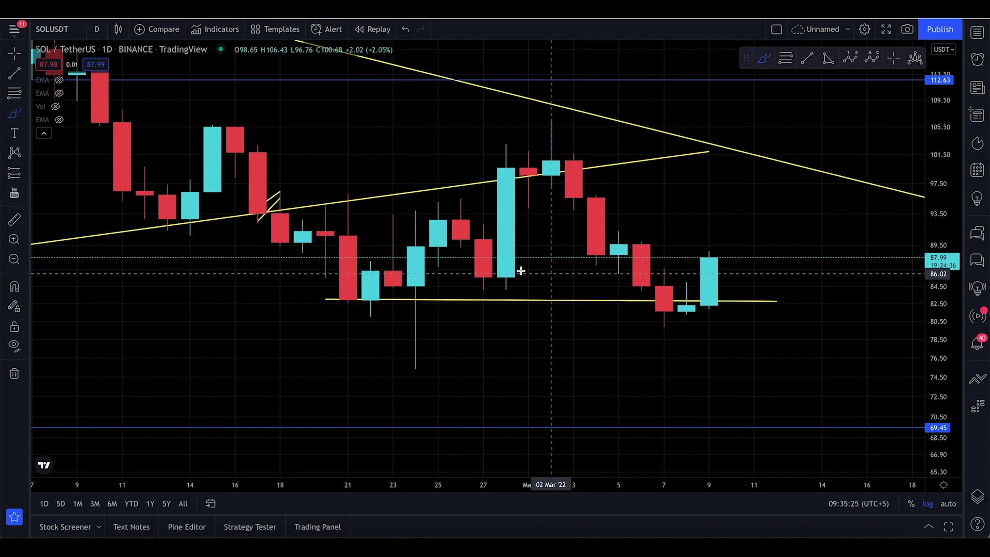
pyautogui.moveTo(706, 194); pyautogui.dragTo(591, 235)
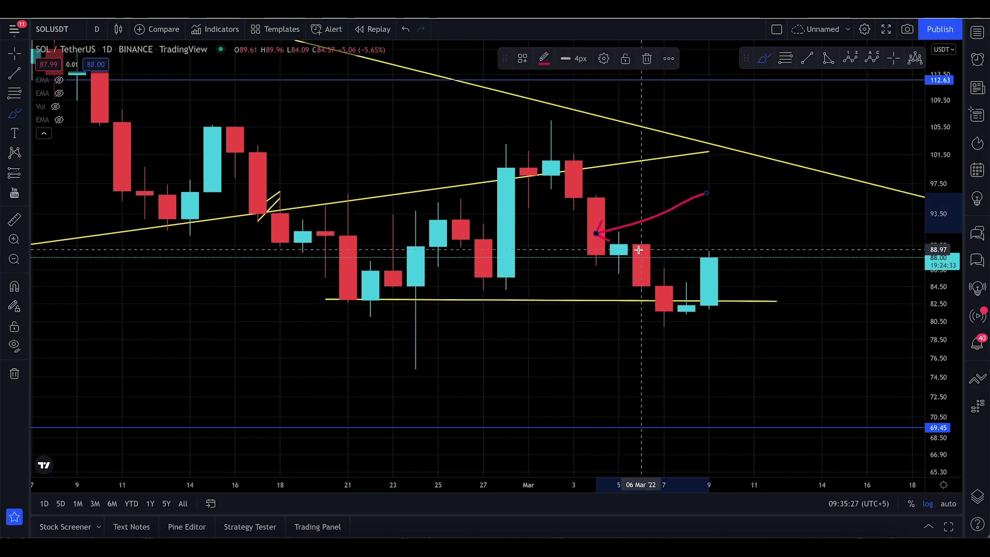
pyautogui.click(647, 58)
pyautogui.moveTo(551, 149)
pyautogui.mouseDown()
pyautogui.moveTo(621, 263)
pyautogui.moveTo(658, 349)
pyautogui.mouseUp()
pyautogui.hotkey('ctrl', 'z')
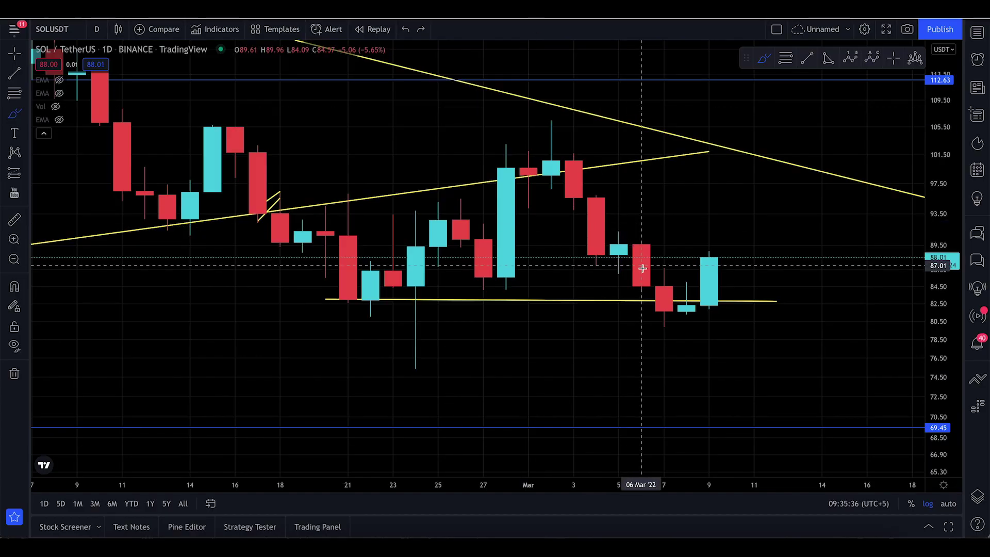
pyautogui.moveTo(641, 276)
pyautogui.mouseDown()
pyautogui.moveTo(645, 265)
pyautogui.moveTo(732, 279)
pyautogui.mouseUp()
pyautogui.moveTo(676, 337); pyautogui.dragTo(644, 273)
pyautogui.hotkey('ctrl', 'z')
pyautogui.hotkey('ctrl', 'z')
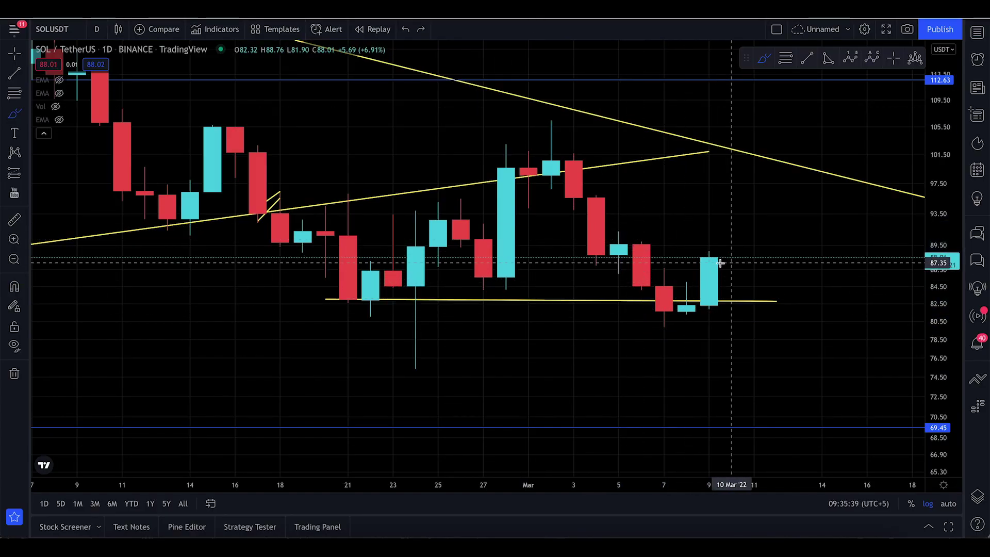
pyautogui.moveTo(732, 260); pyautogui.dragTo(808, 170)
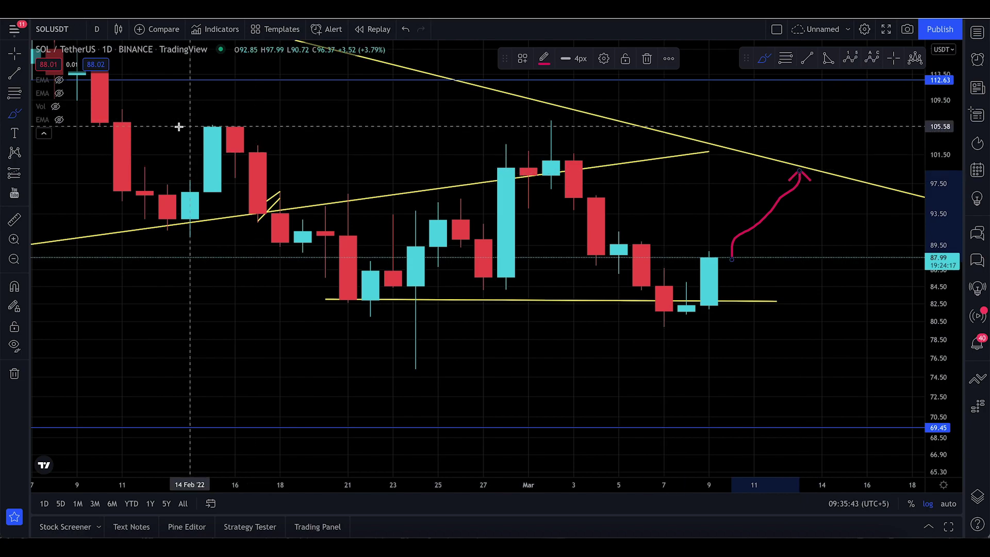
pyautogui.hotkey('ctrl', 'z')
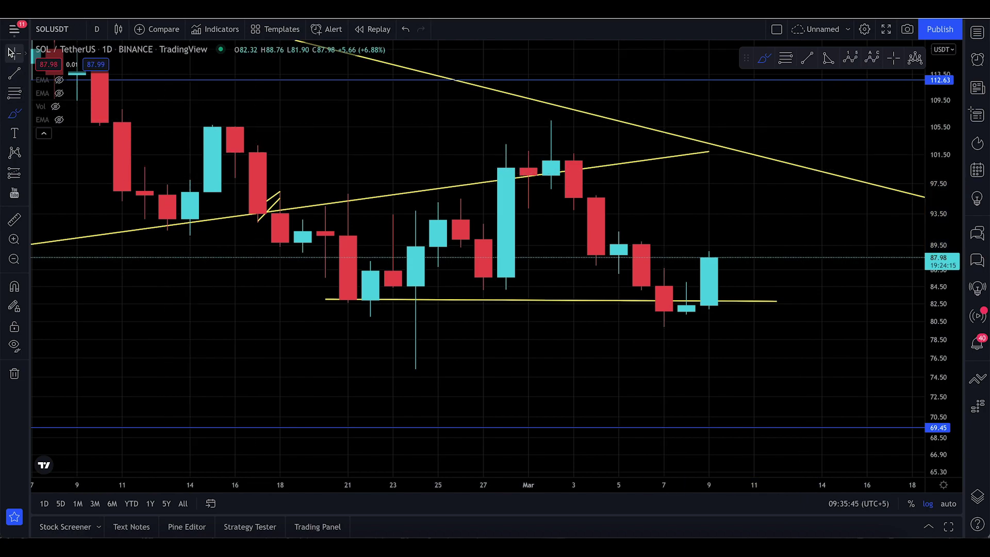
pyautogui.click(97, 30)
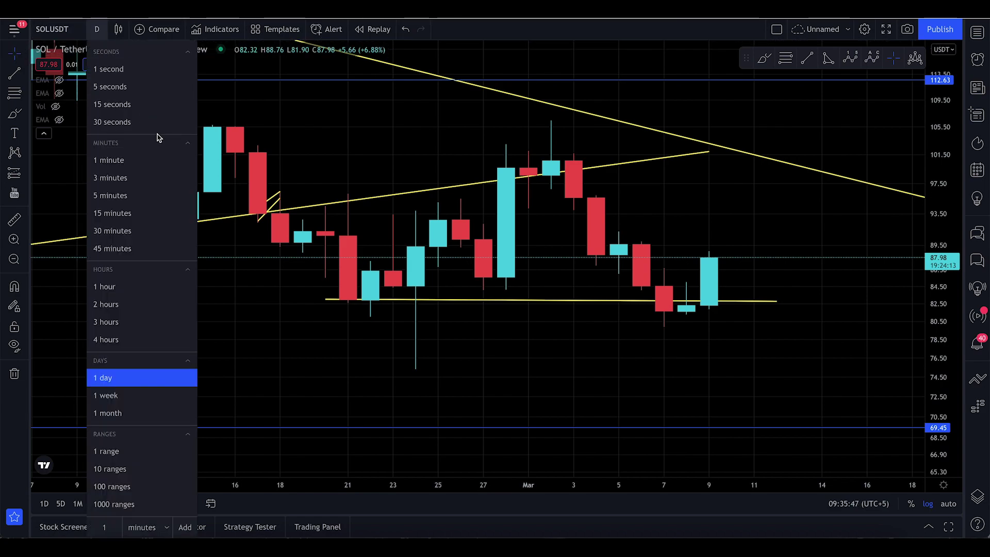
pyautogui.click(315, 141)
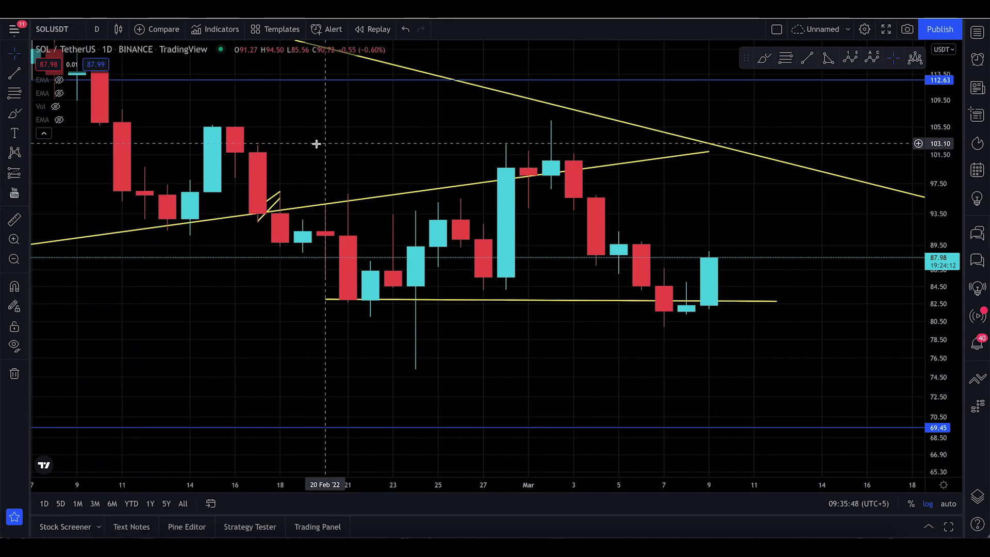
pyautogui.click(8, 114)
pyautogui.moveTo(304, 290); pyautogui.dragTo(474, 288)
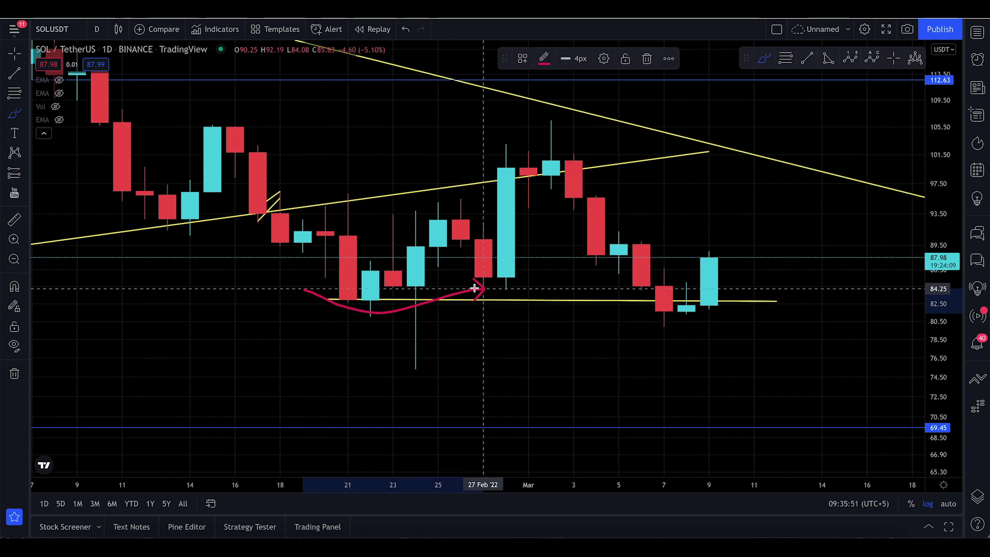
pyautogui.moveTo(619, 288); pyautogui.dragTo(772, 292)
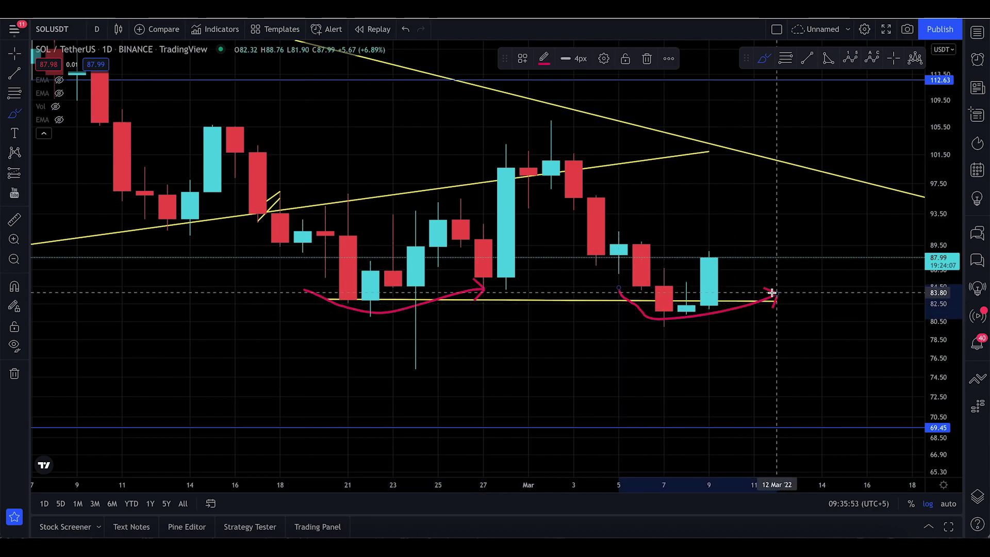
pyautogui.hotkey('ctrl', 'z')
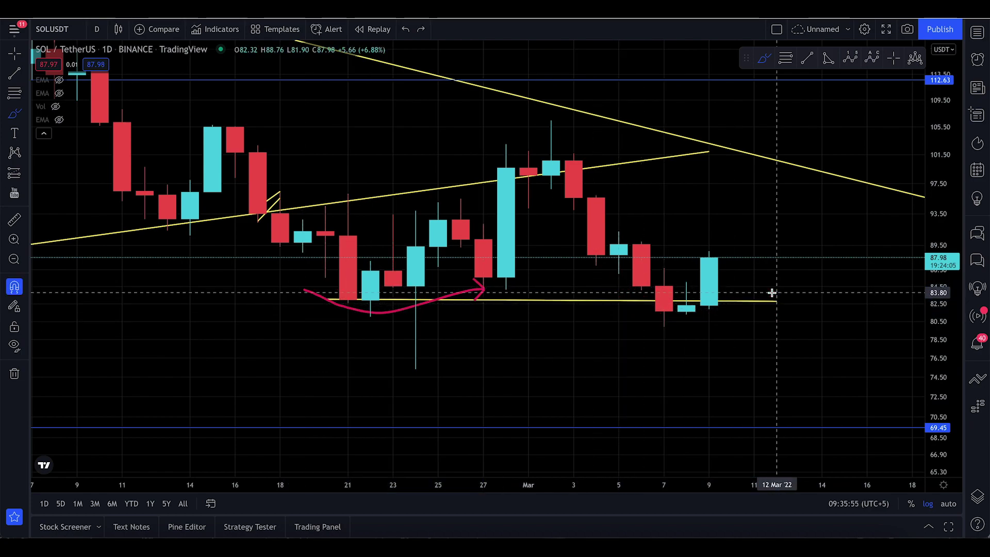
pyautogui.hotkey('ctrl', 'z')
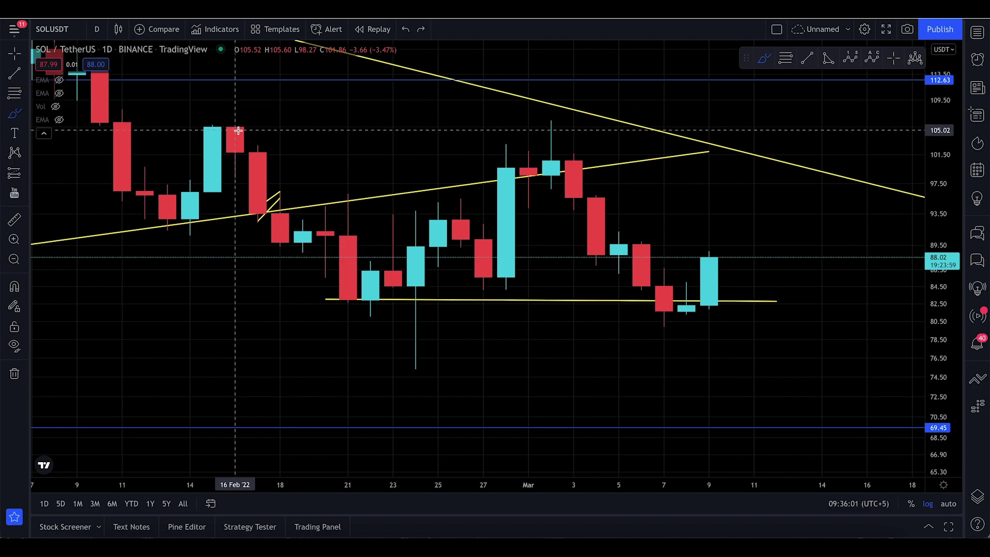
pyautogui.moveTo(238, 131)
pyautogui.mouseDown()
pyautogui.moveTo(393, 307)
pyautogui.moveTo(545, 140)
pyautogui.moveTo(639, 255)
pyautogui.moveTo(641, 289)
pyautogui.moveTo(686, 304)
pyautogui.moveTo(728, 302)
pyautogui.moveTo(807, 216)
pyautogui.moveTo(837, 157)
pyautogui.mouseUp()
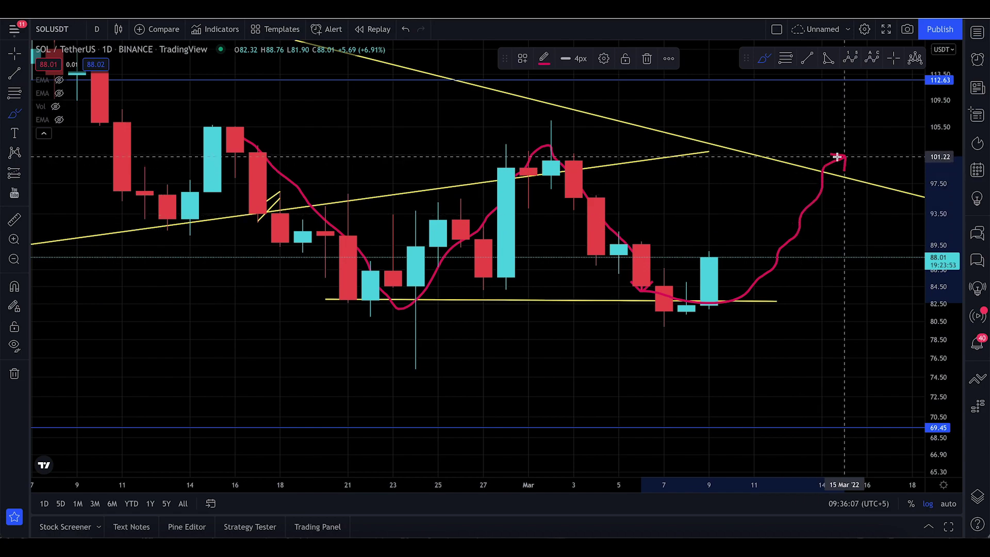
pyautogui.moveTo(858, 122); pyautogui.dragTo(879, 104)
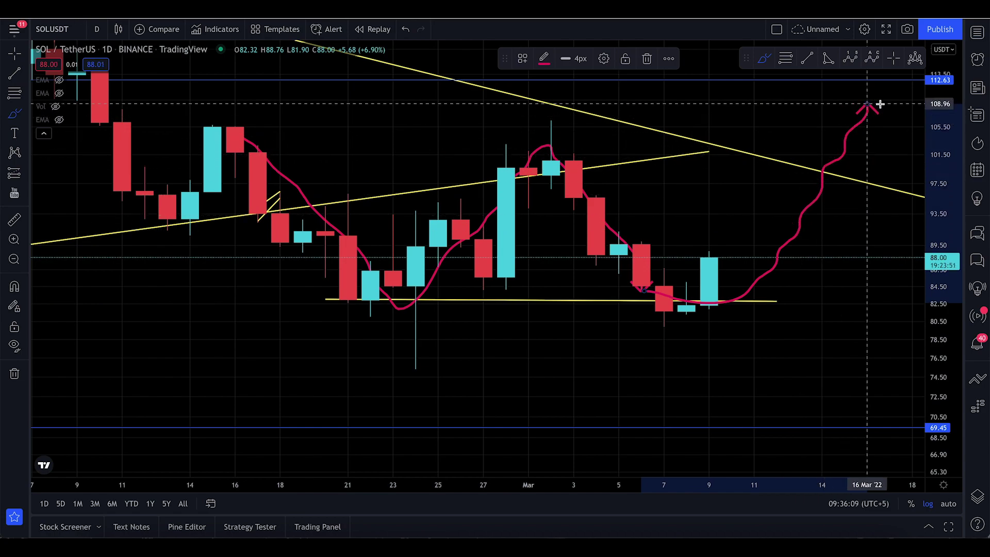
pyautogui.moveTo(938, 128); pyautogui.dragTo(914, 342)
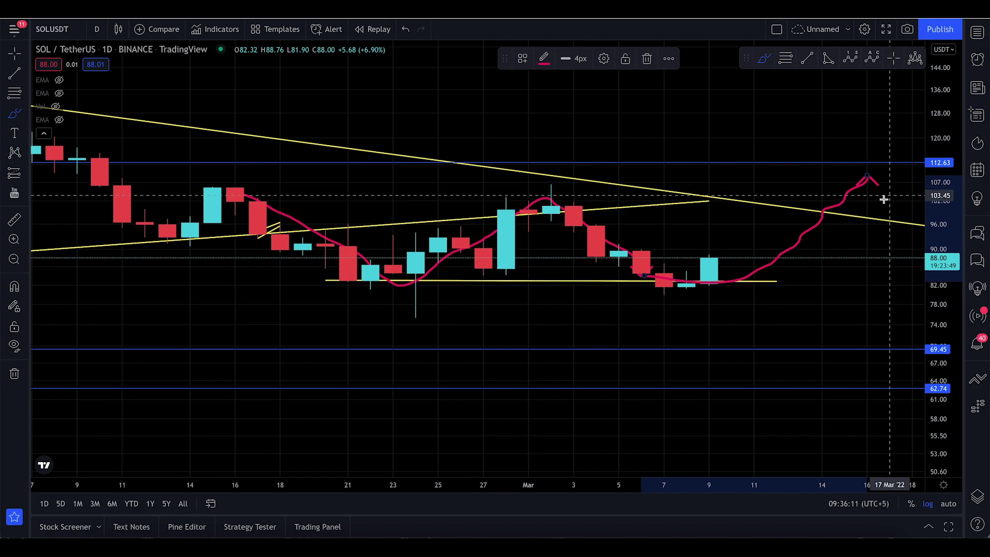
pyautogui.moveTo(866, 160); pyautogui.dragTo(882, 120)
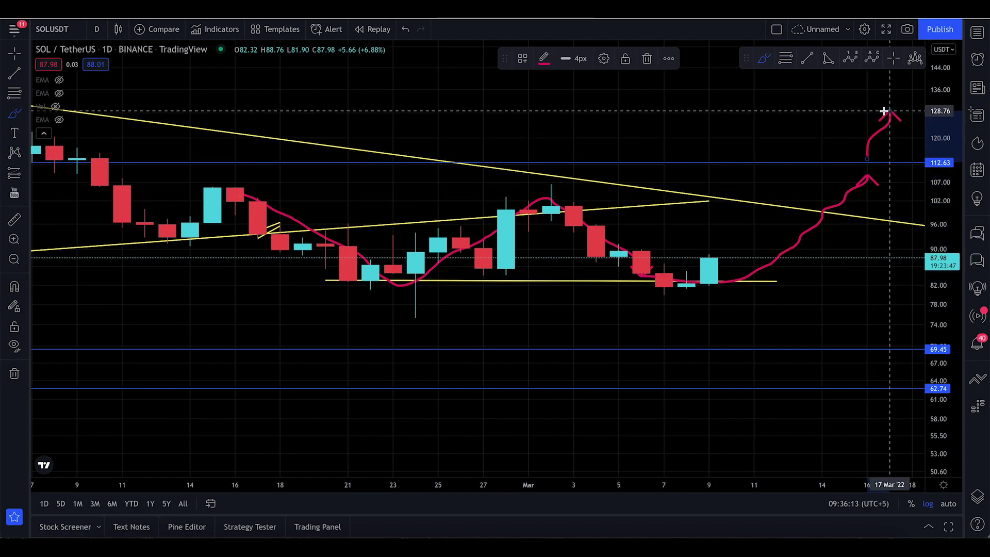
pyautogui.hotkey('ctrl', 'z')
pyautogui.hotkey('ctrl', 'z')
pyautogui.hotkey('ctrl', 'z')
pyautogui.hotkey('ctrl', 'z')
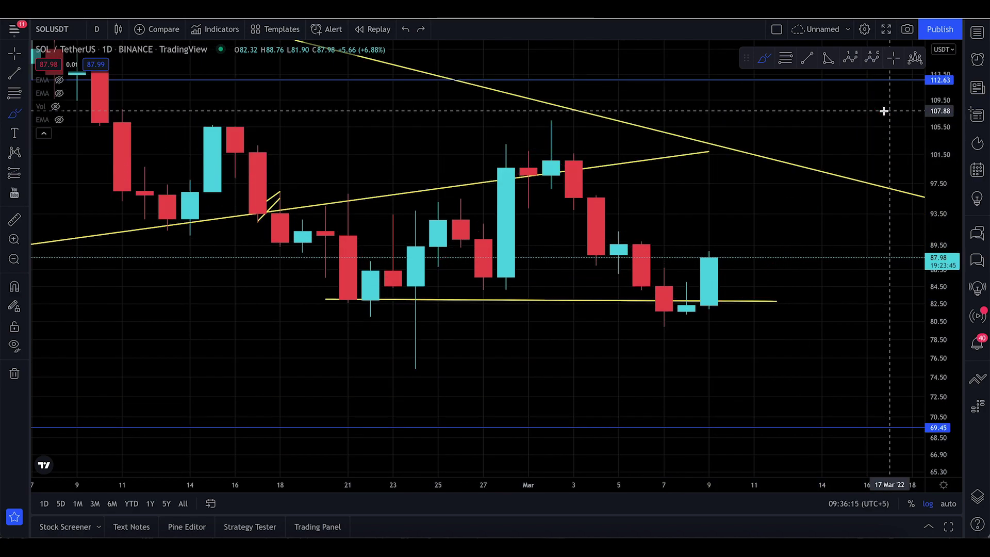
pyautogui.click(15, 54)
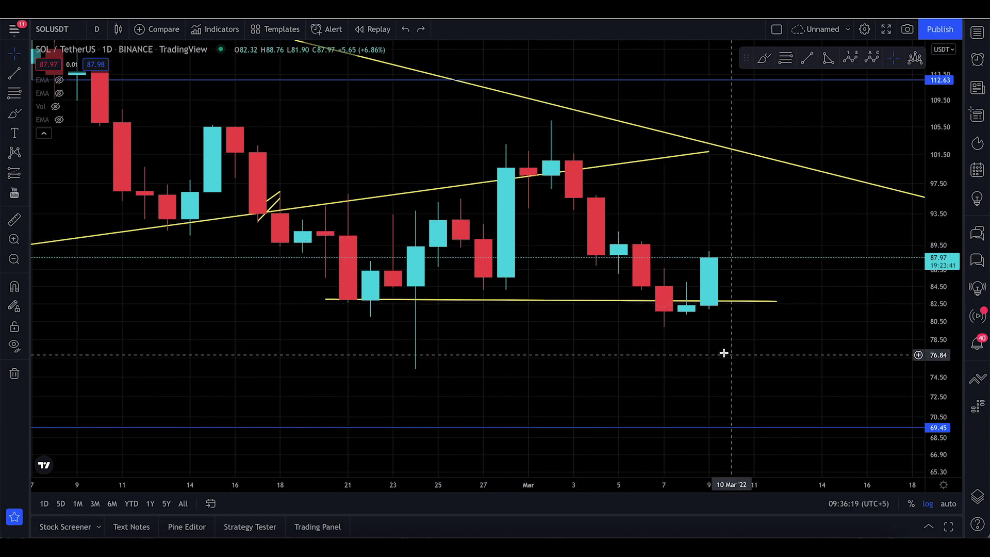
pyautogui.moveTo(756, 324); pyautogui.dragTo(653, 341)
pyautogui.click(14, 115)
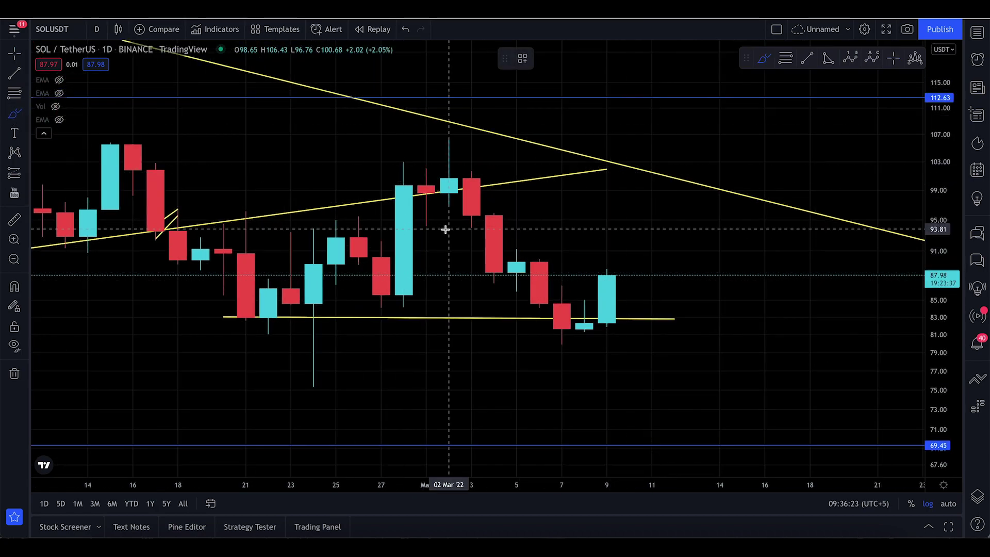
pyautogui.moveTo(584, 316); pyautogui.dragTo(656, 174)
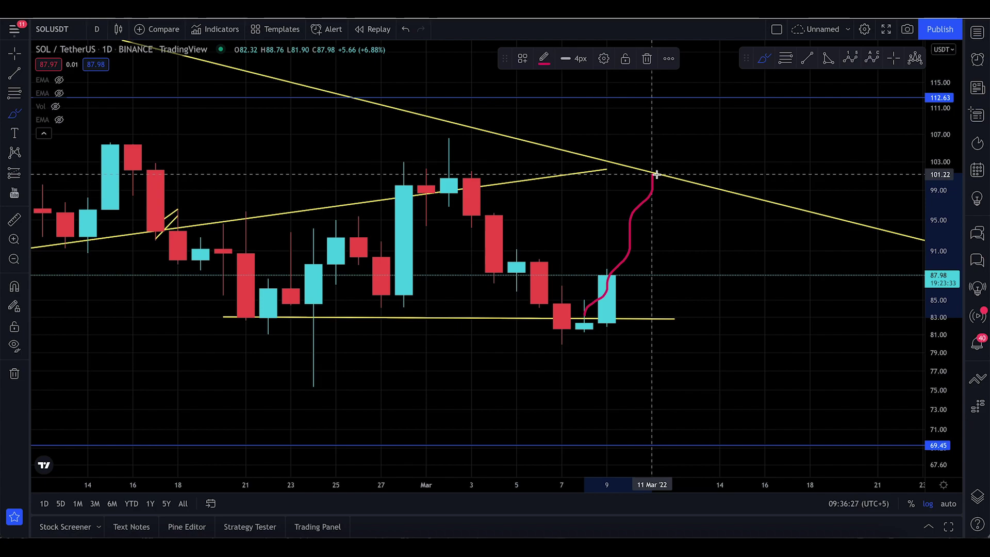
pyautogui.moveTo(656, 174); pyautogui.dragTo(697, 447)
pyautogui.hotkey('ctrl', 'z')
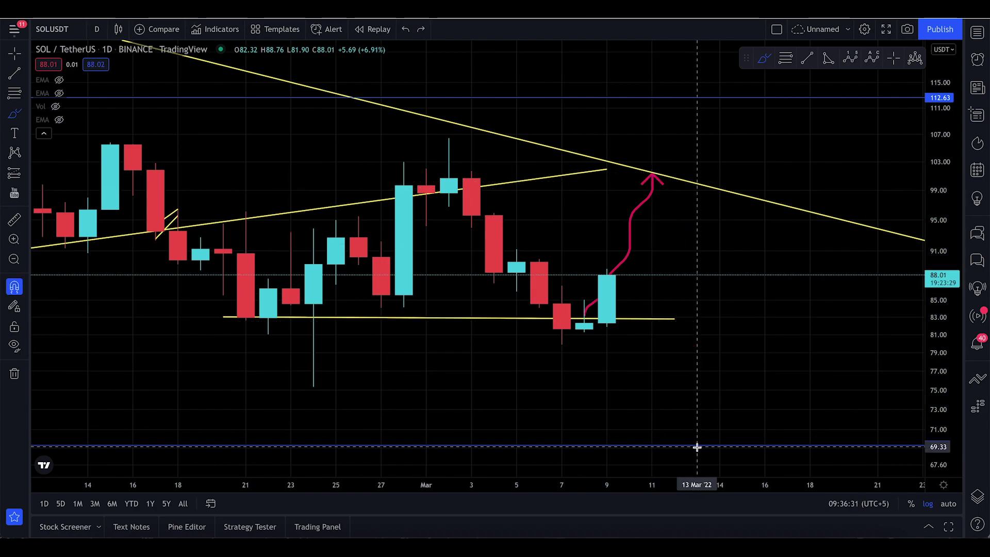
pyautogui.hotkey('ctrl', 'z')
# Compress the time axis, pan back to mid-January, and widen the price scale.
pyautogui.moveTo(371, 486); pyautogui.dragTo(288, 486)
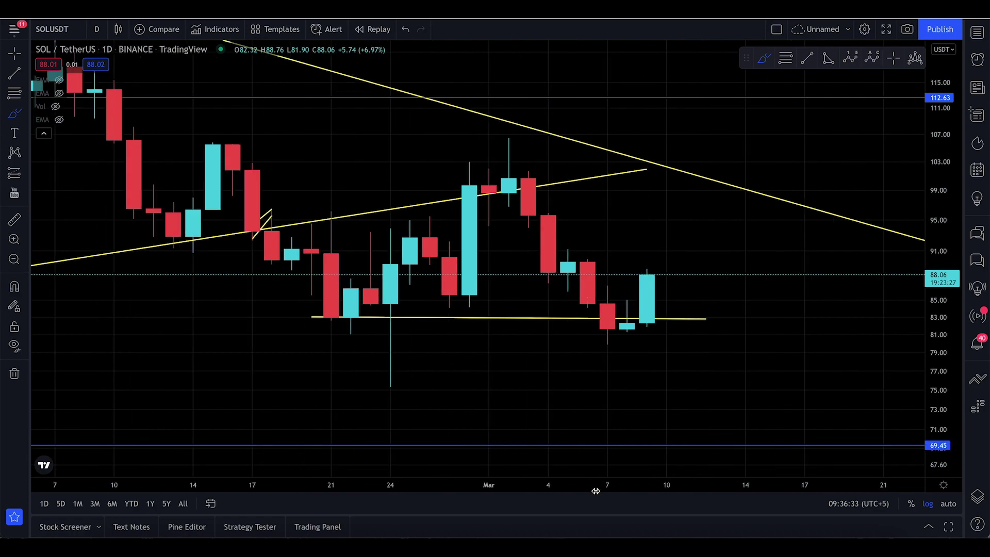
pyautogui.moveTo(380, 402); pyautogui.dragTo(472, 402)
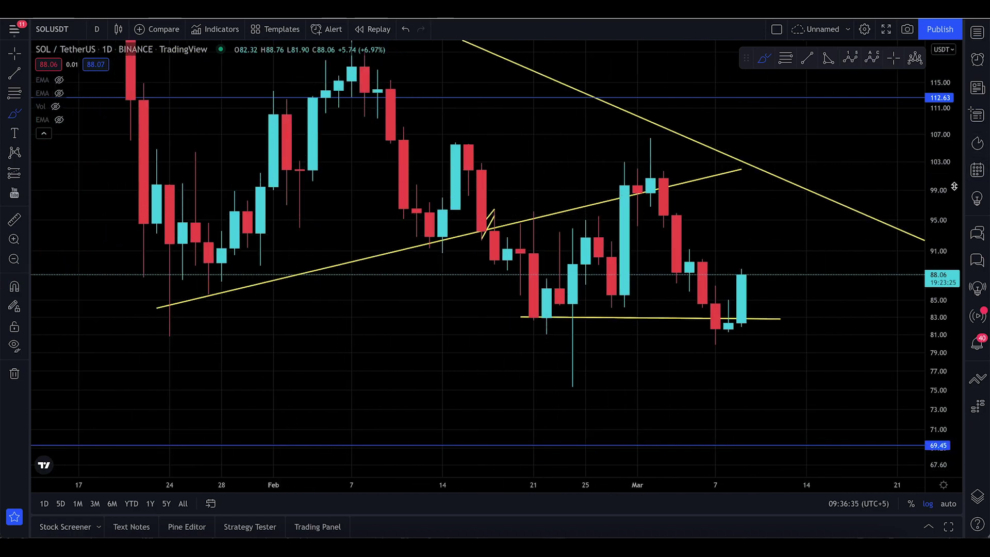
pyautogui.moveTo(943, 184); pyautogui.dragTo(943, 227)
# Sketch two red arcing arrows and a circle below recent candles, then undo them.
pyautogui.moveTo(220, 198)
pyautogui.mouseDown()
pyautogui.moveTo(227, 155)
pyautogui.moveTo(301, 144)
pyautogui.moveTo(345, 94)
pyautogui.moveTo(400, 140)
pyautogui.mouseUp()
pyautogui.moveTo(442, 191)
pyautogui.mouseDown()
pyautogui.moveTo(505, 170)
pyautogui.moveTo(521, 188)
pyautogui.moveTo(531, 181)
pyautogui.mouseUp()
pyautogui.moveTo(732, 364)
pyautogui.mouseDown()
pyautogui.moveTo(751, 401)
pyautogui.moveTo(773, 380)
pyautogui.mouseUp()
pyautogui.hotkey('ctrl', 'z')
pyautogui.hotkey('ctrl', 'z')
pyautogui.hotkey('ctrl', 'z')
pyautogui.hotkey('ctrl', 'z')
pyautogui.hotkey('ctrl', 'z')
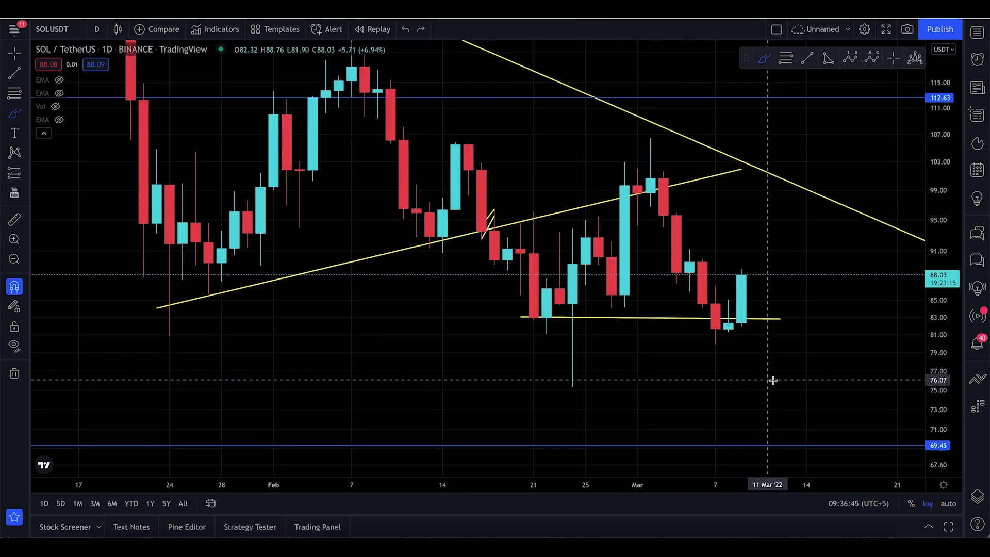